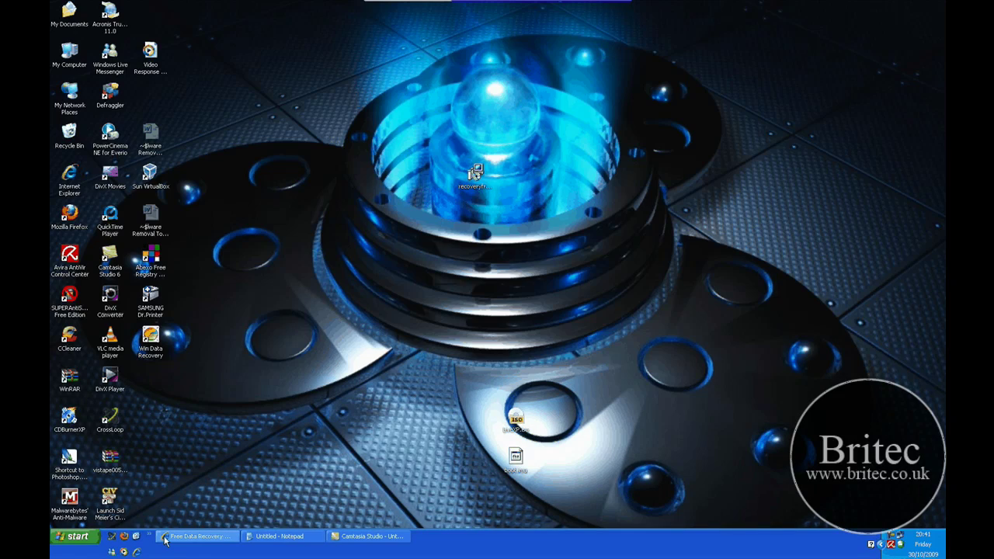
Step: Restore Internet Explorer to bring back the Win Data Recovery Free page on files-recovery.org
click(194, 536)
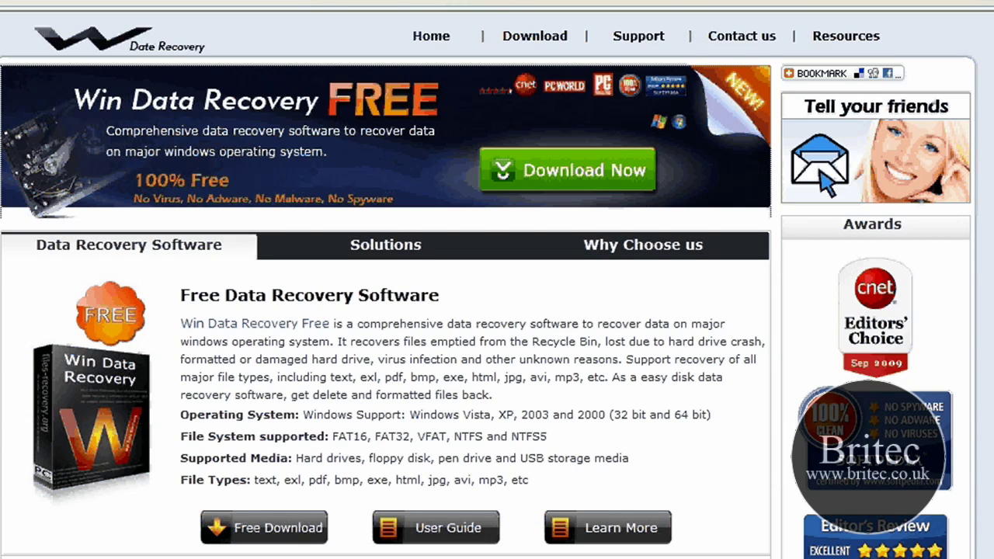
Step: Download recoveryfree.exe and run it, allowing the unverified installer
click(579, 169)
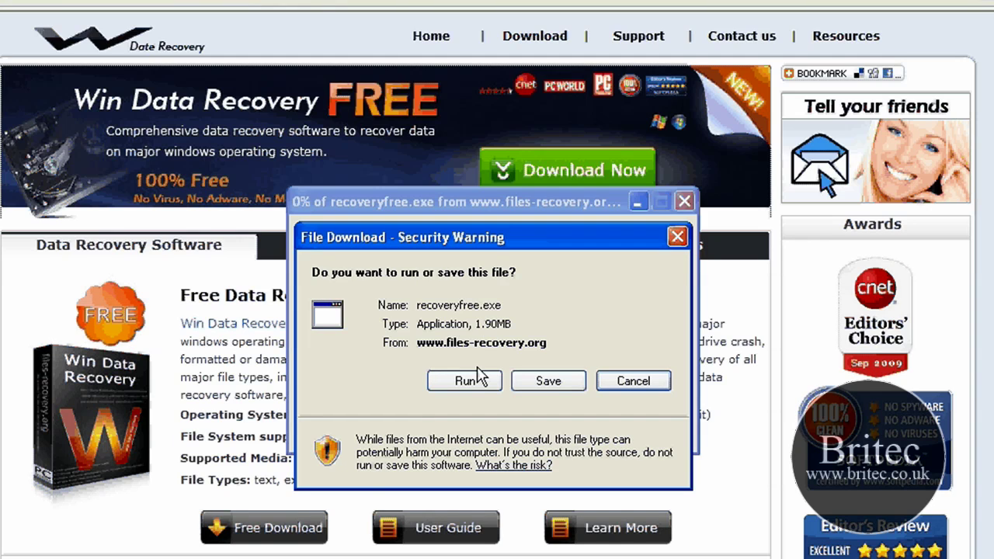
click(548, 381)
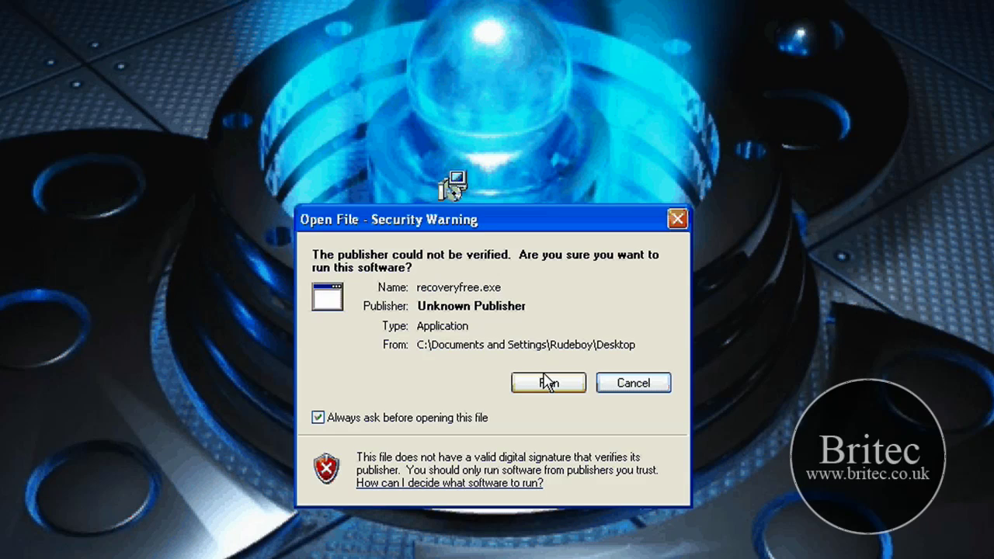
click(548, 383)
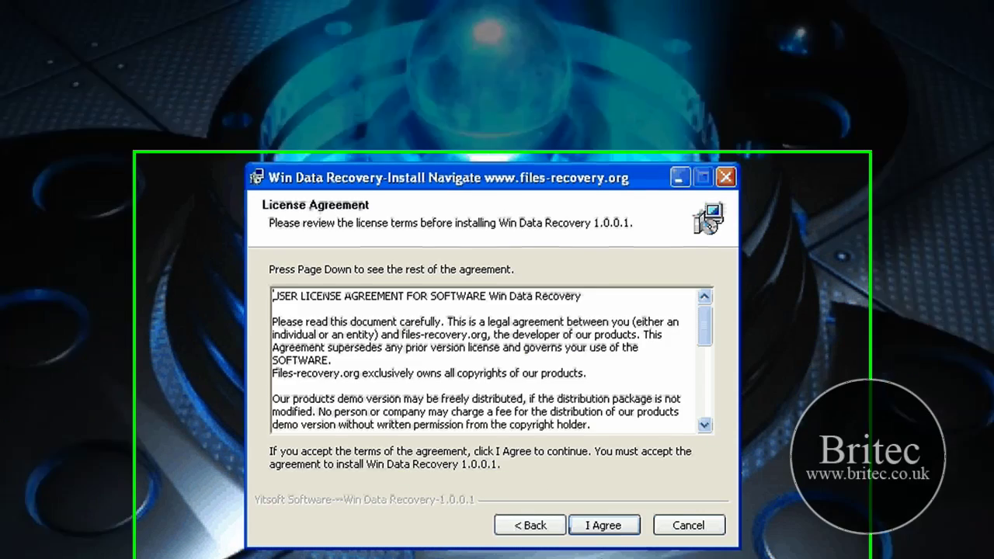
Step: Accept the licence and install into the default Yitsoft Software folder without launching it afterwards
click(591, 525)
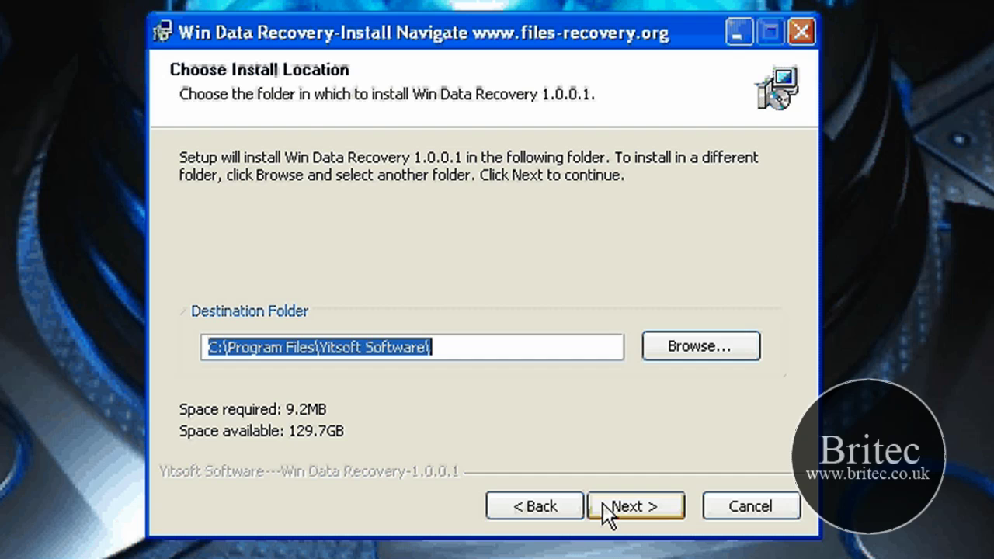
click(603, 505)
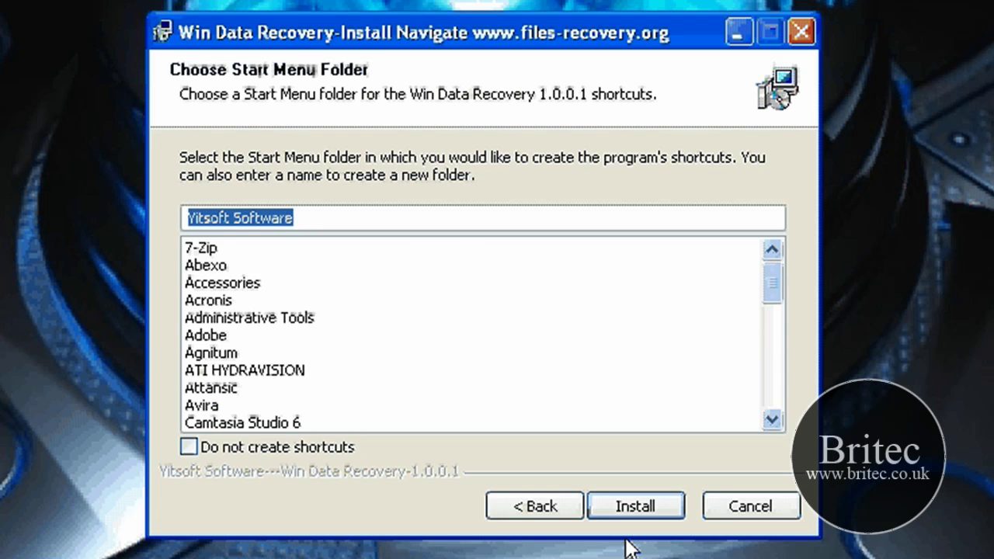
click(631, 509)
click(399, 258)
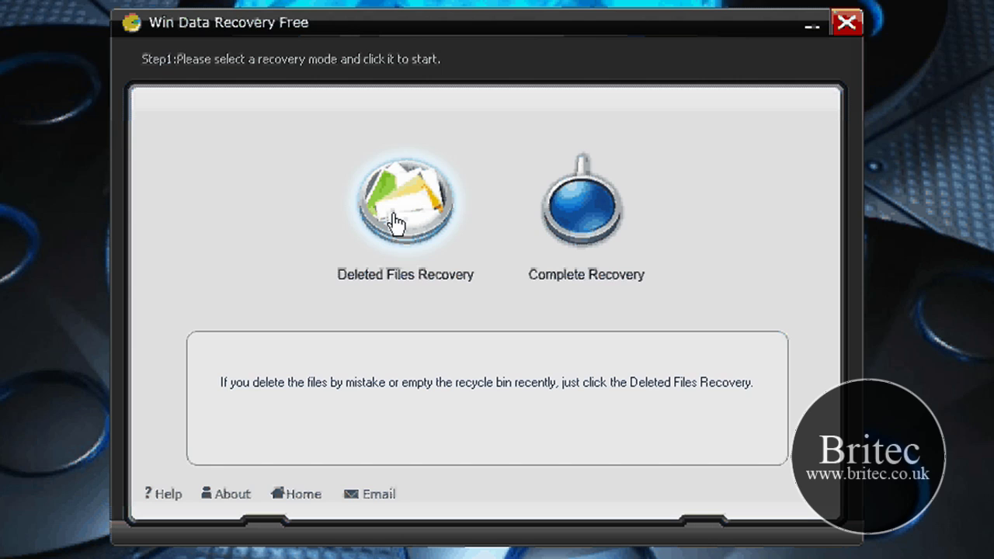
mouse_move(583, 203)
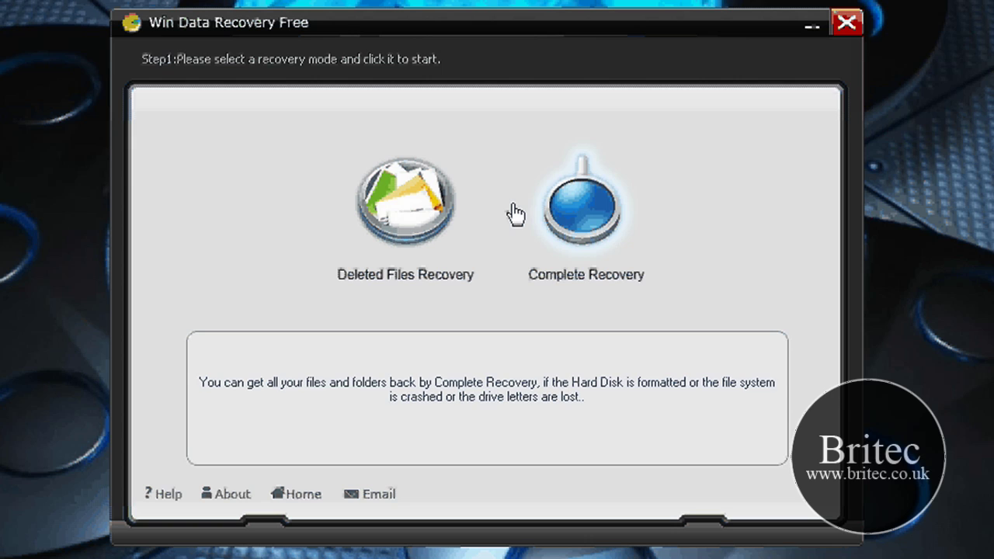
Step: Choose Deleted Files Recovery and scan the C: (NTFS) partition
click(411, 212)
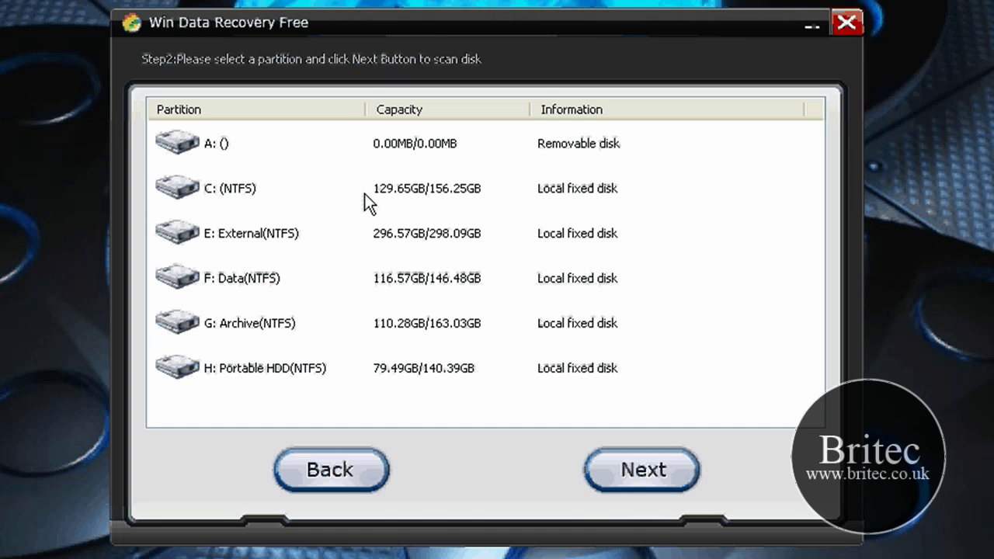
drag(440, 24, 444, 28)
click(216, 193)
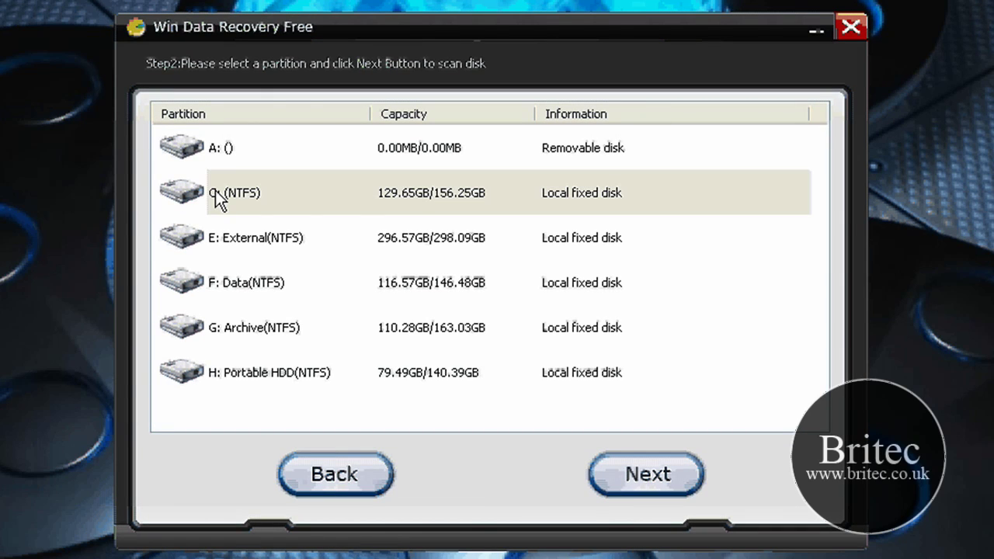
click(218, 196)
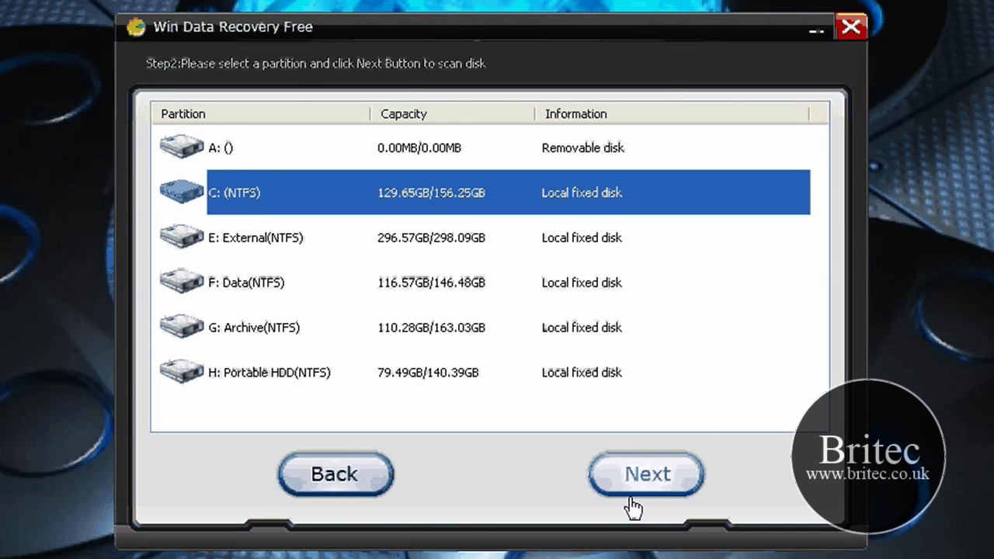
click(633, 505)
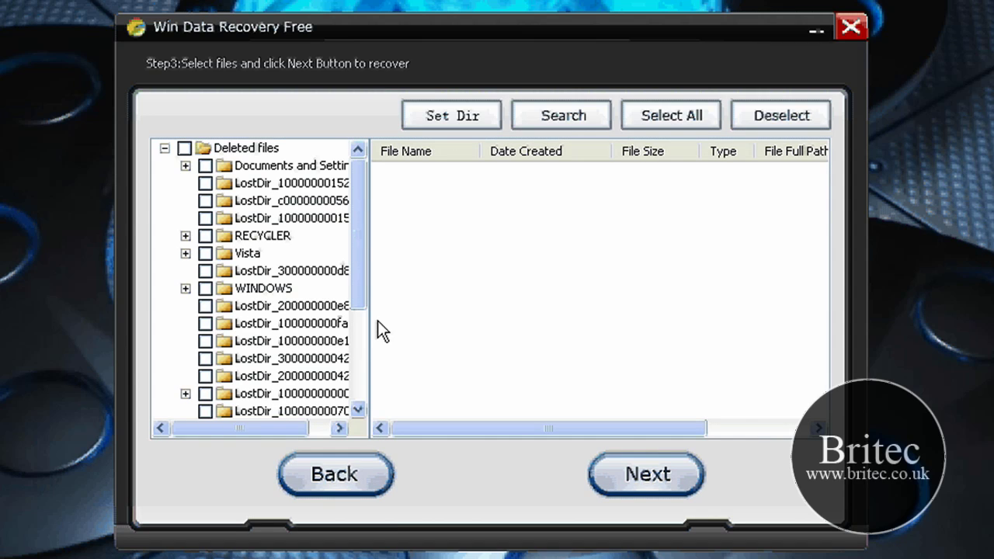
Step: Mark the RECYCLER folder and recover it into c:\Recov
click(205, 235)
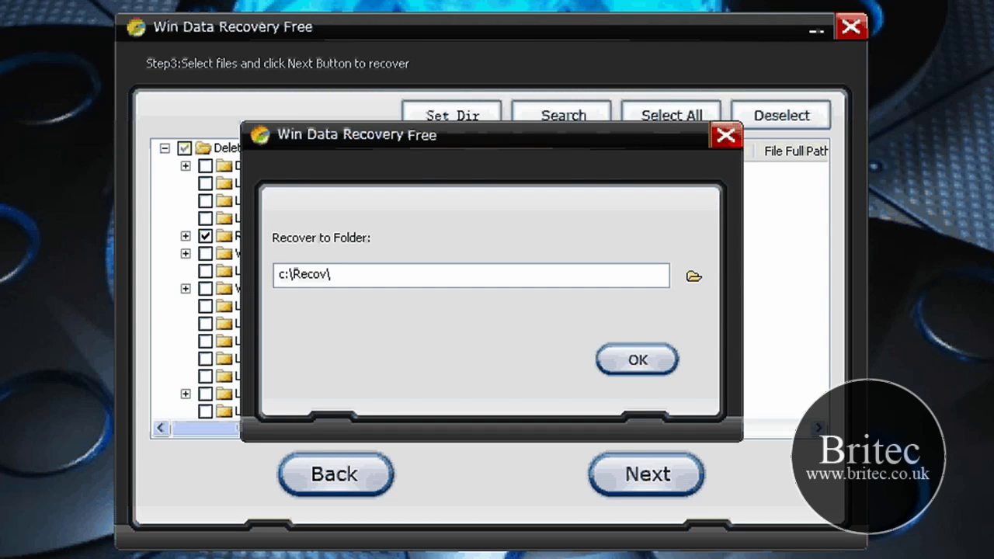
drag(334, 274, 247, 262)
click(350, 276)
click(726, 135)
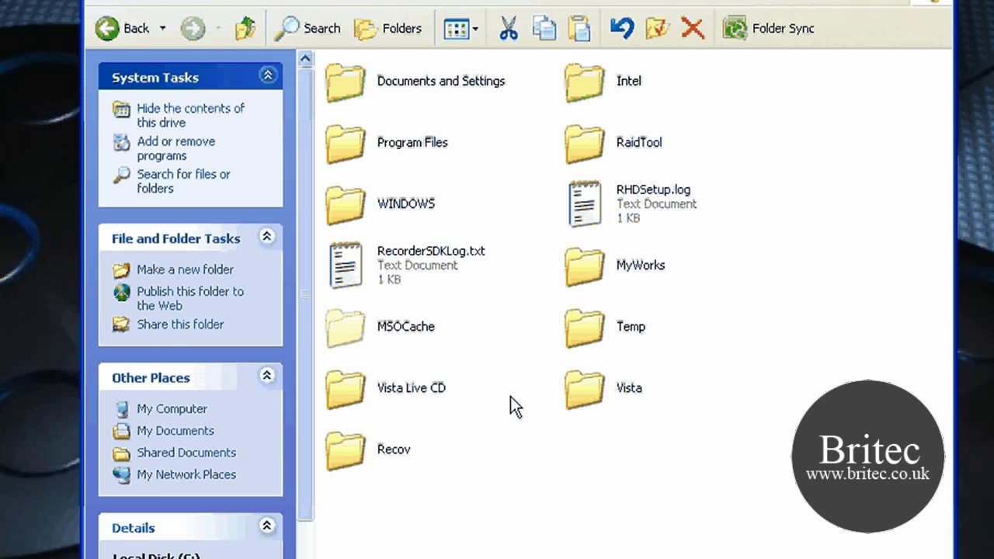
Step: Browse Recov through Deleted files and RECYCLER to inspect the restored user folders
click(394, 450)
click(394, 451)
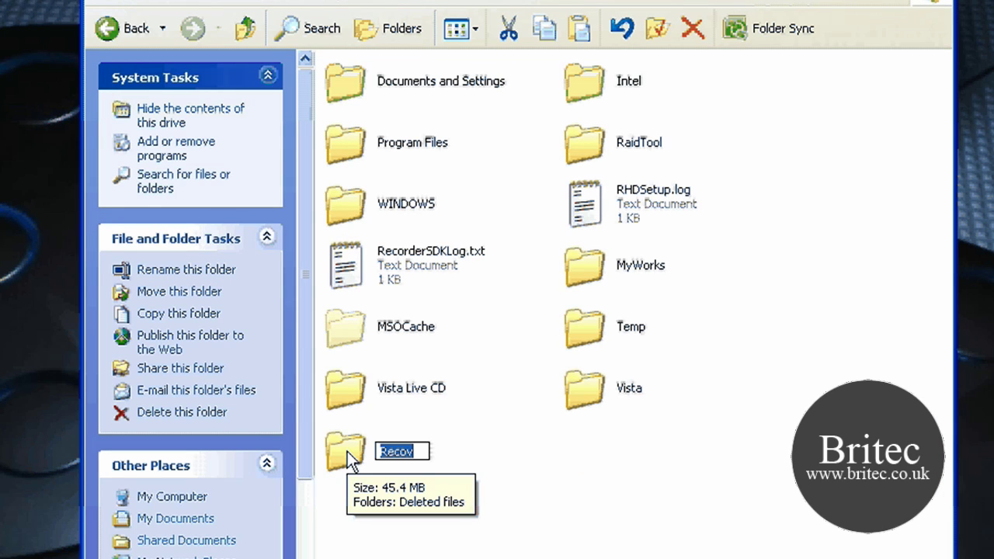
double_click(347, 451)
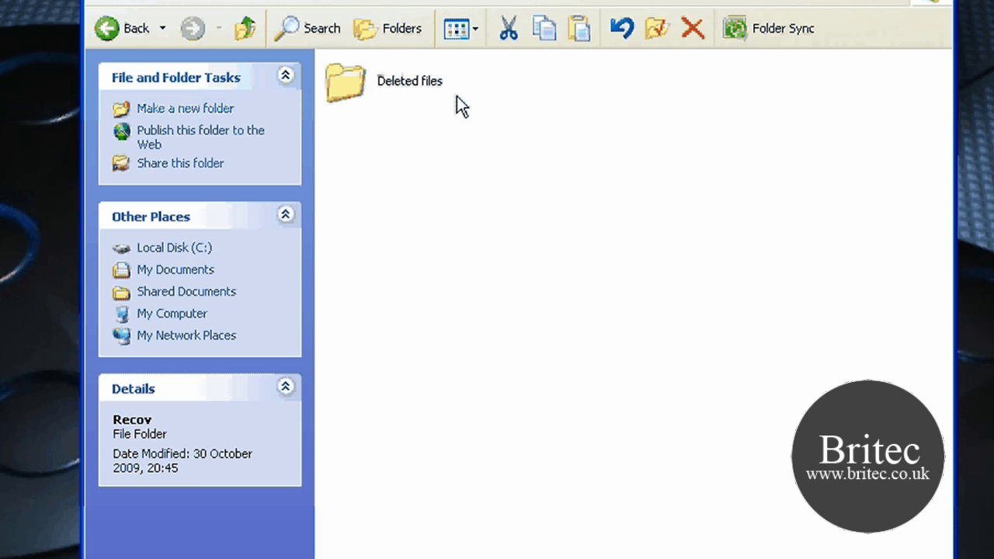
double_click(456, 96)
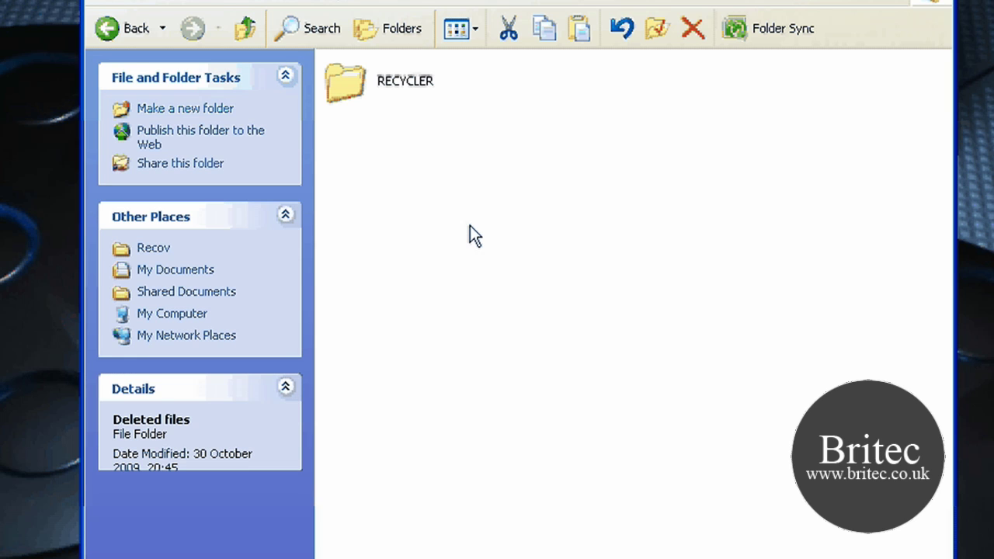
double_click(386, 79)
double_click(386, 81)
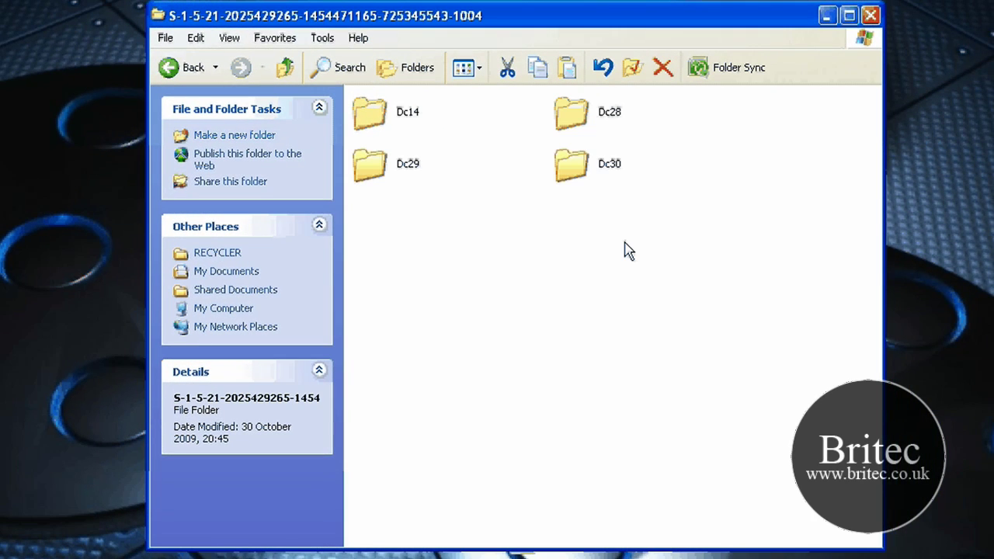
Step: Return to Local Disk (C:) and delete the Recov folder to the Recycle Bin
click(191, 70)
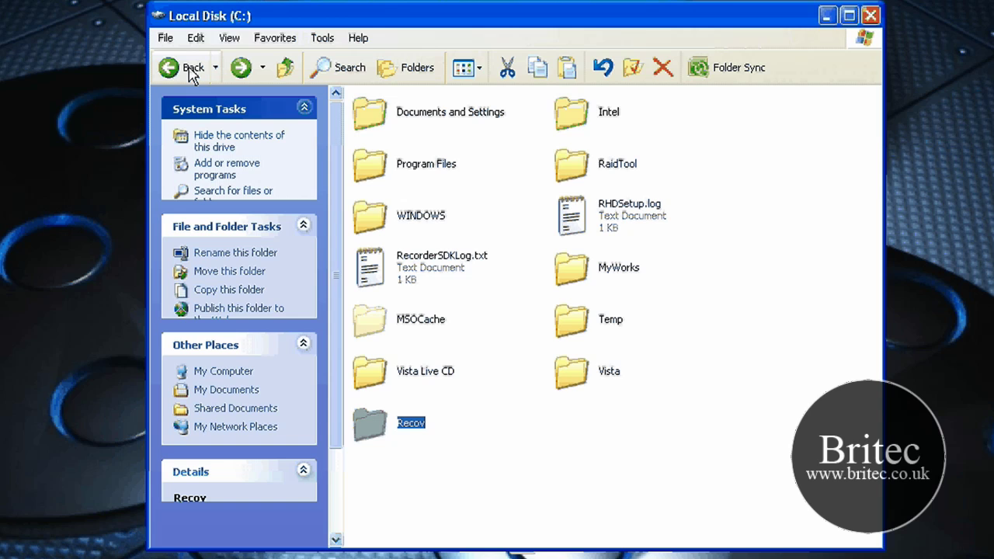
right_click(412, 423)
click(466, 371)
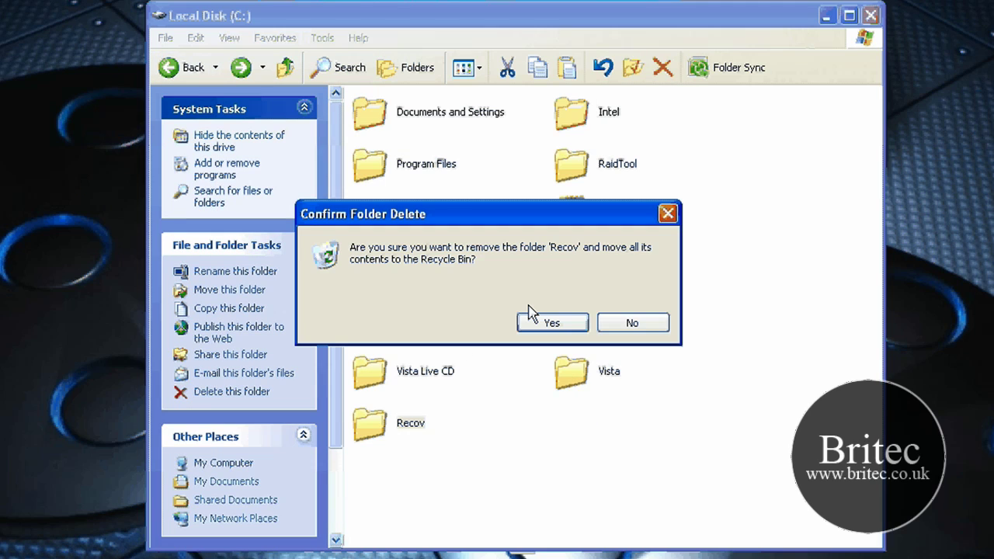
click(531, 315)
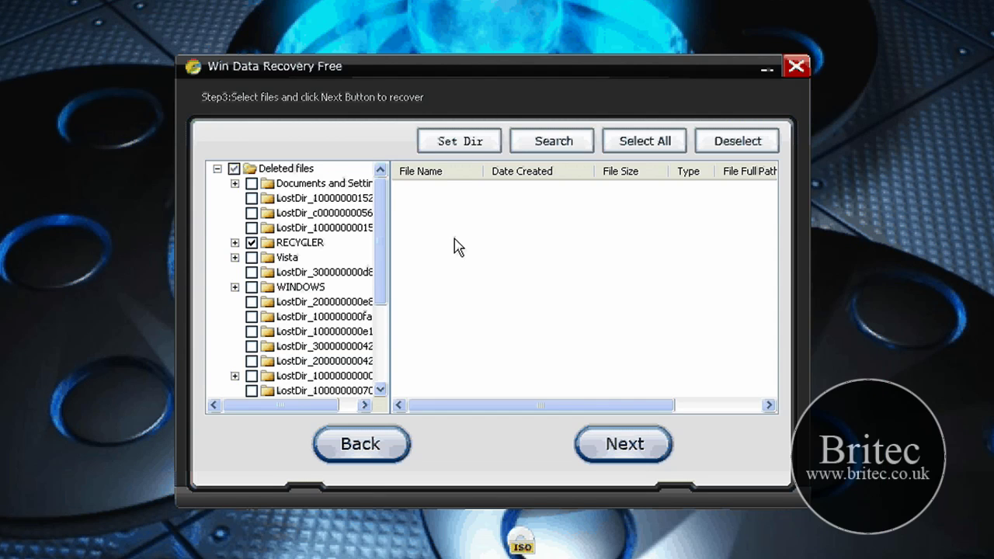
Step: Step back to the recovery mode choice and select Complete Recovery
click(374, 457)
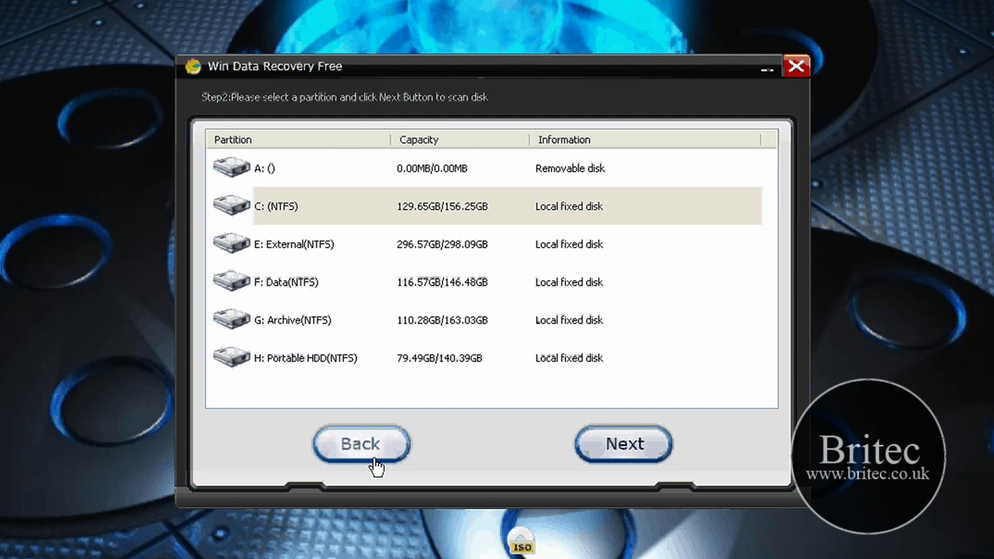
click(373, 458)
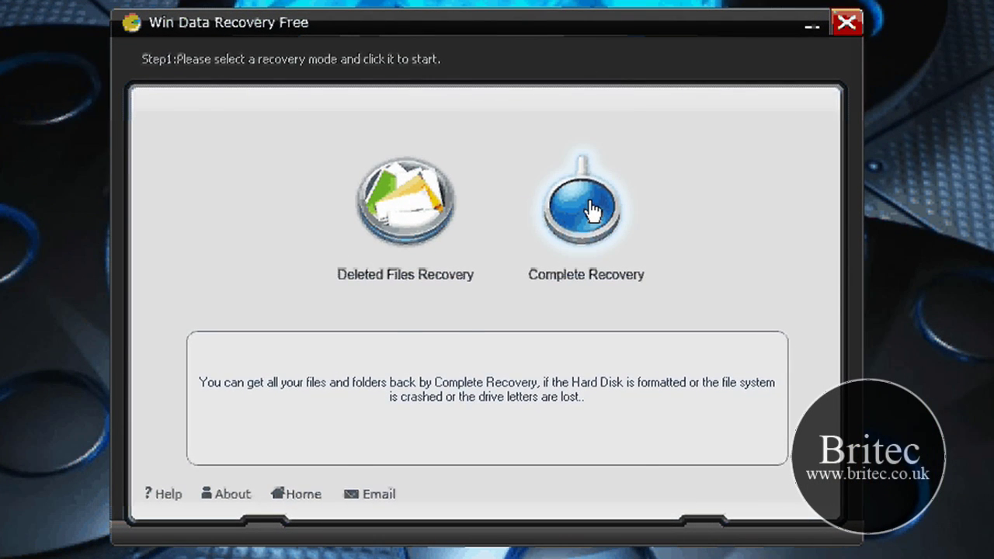
click(574, 219)
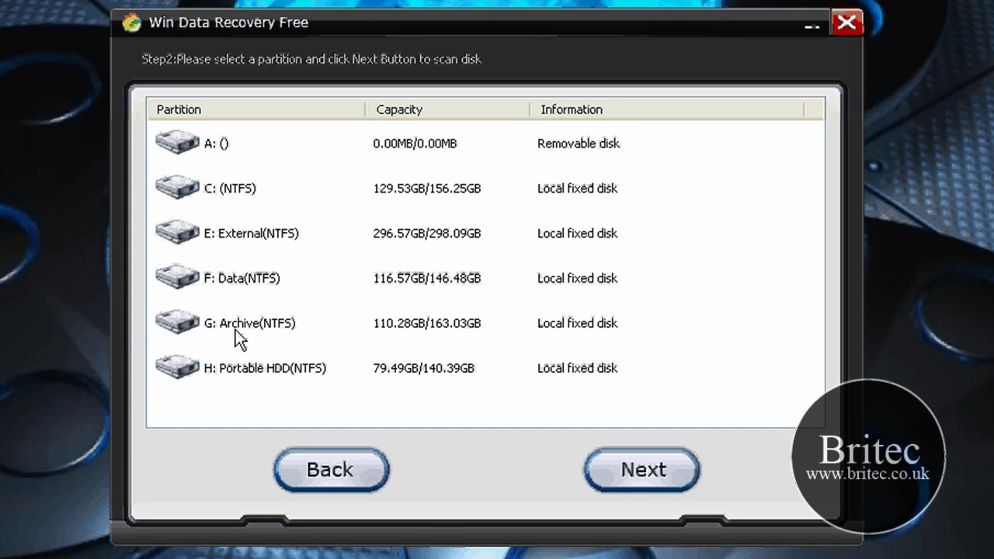
Step: Scan the chosen partition, then mark the RECYCLER folder and recover it
click(264, 368)
key(Return)
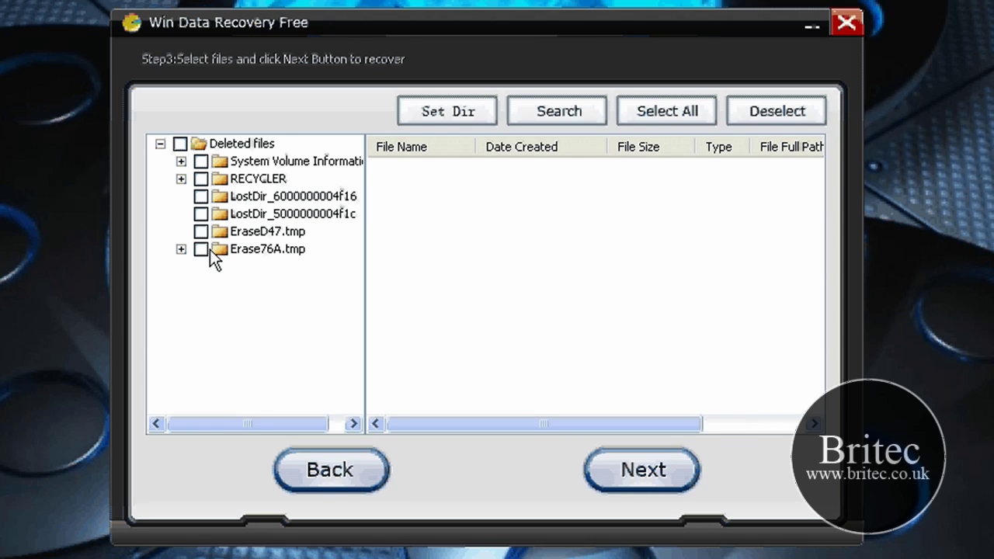
click(202, 179)
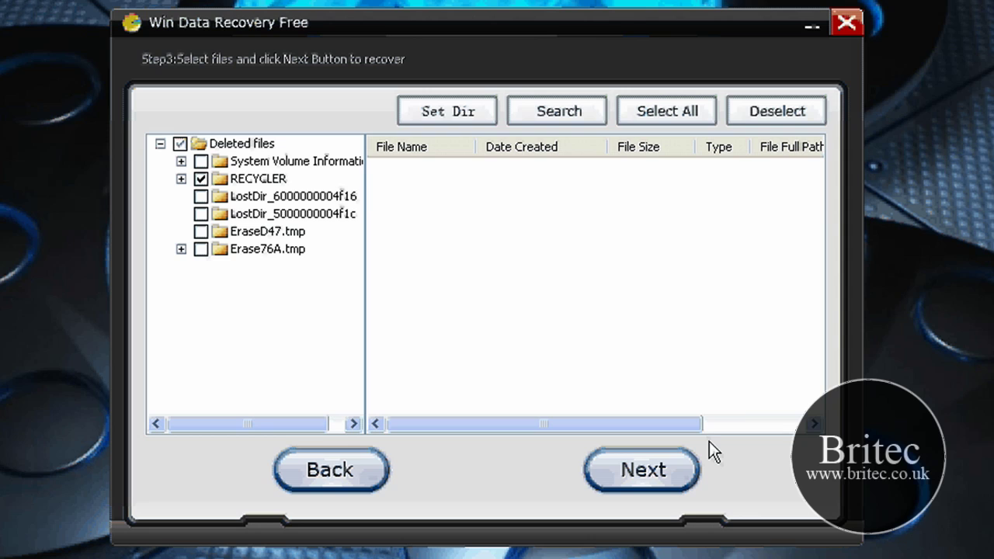
click(641, 472)
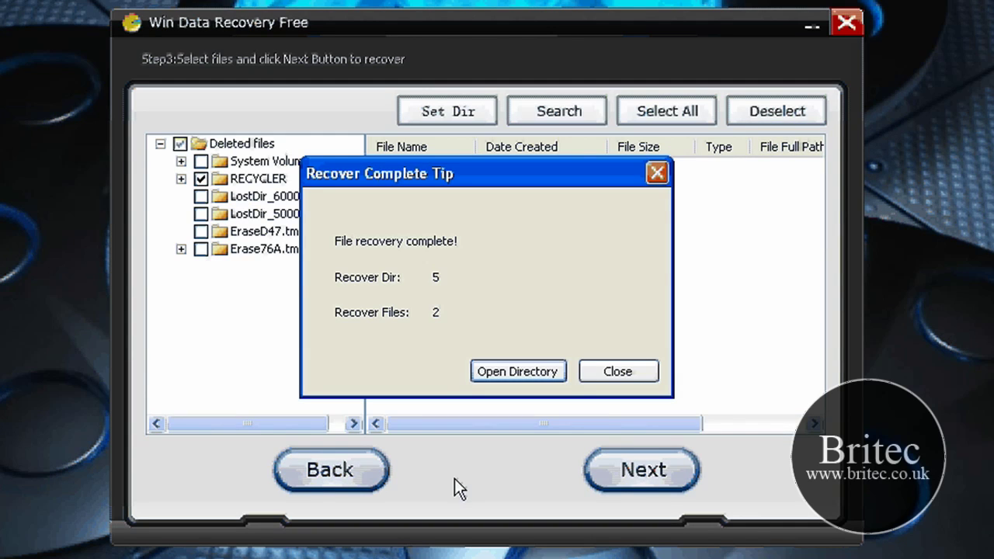
Step: Close the Recover Complete Tip dialog
click(619, 373)
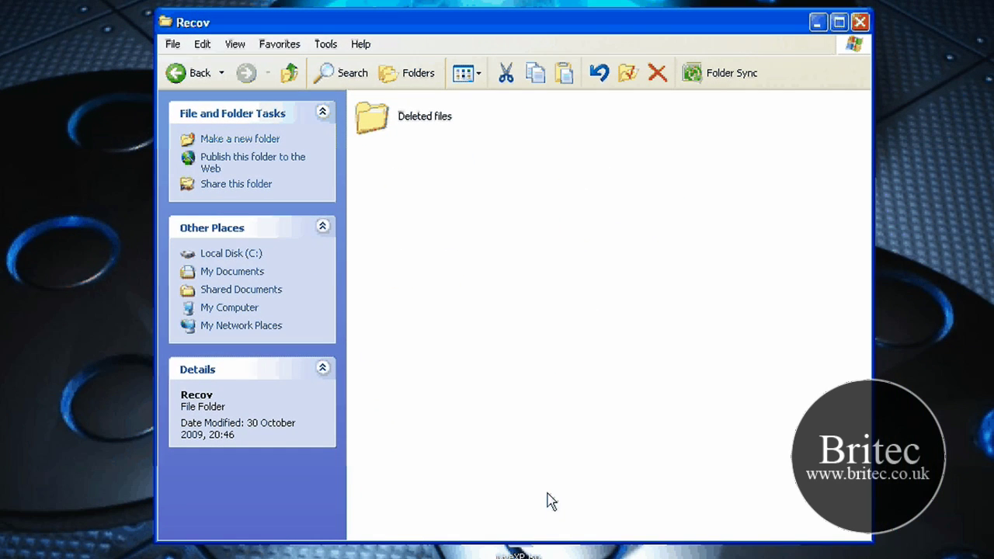
Step: Open Deleted files, RECYCLER and the first S-1-5-21 folder to check recovered files
double_click(403, 123)
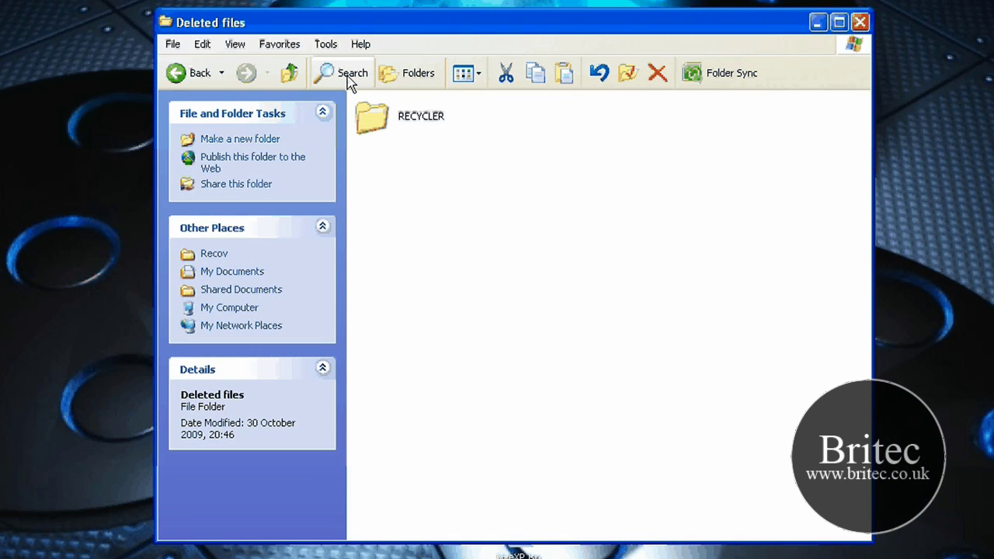
double_click(375, 117)
key(Return)
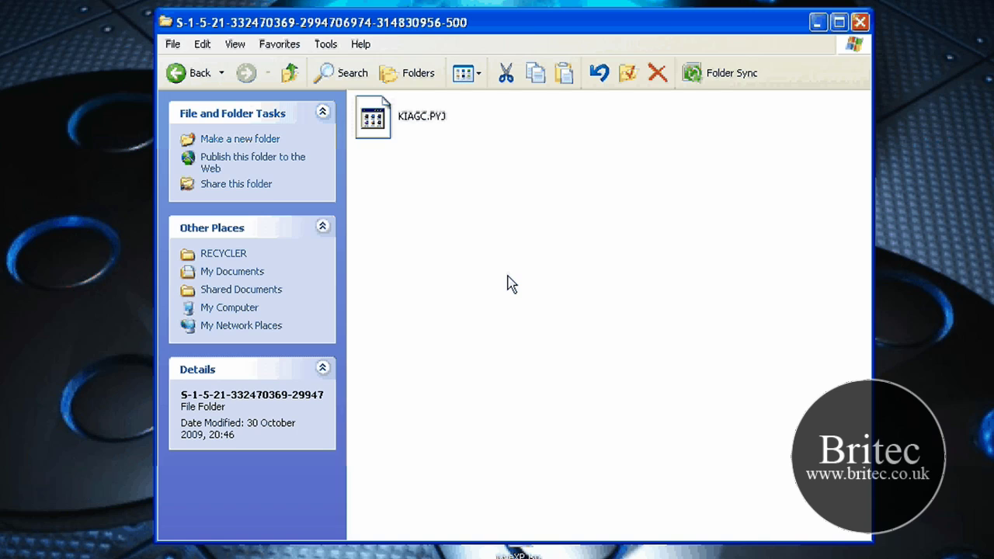
Step: Go back to C:, delete the Recov folder, and close Explorer
click(191, 78)
click(190, 78)
click(191, 78)
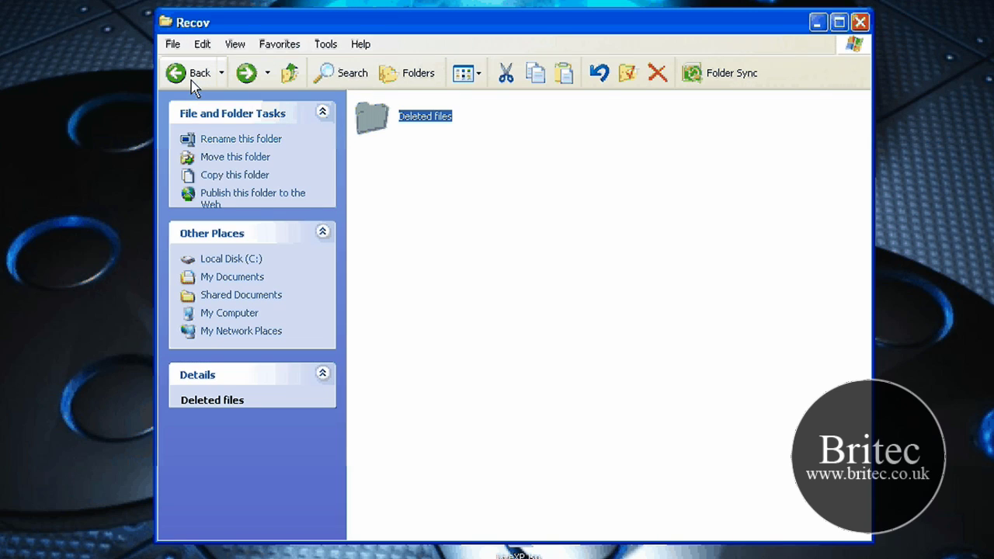
click(191, 79)
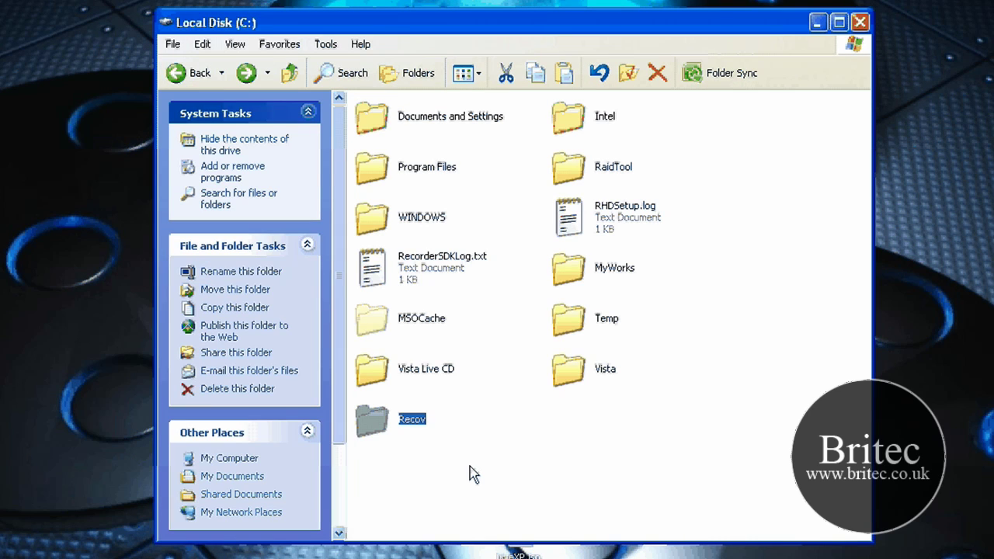
right_click(374, 422)
click(471, 377)
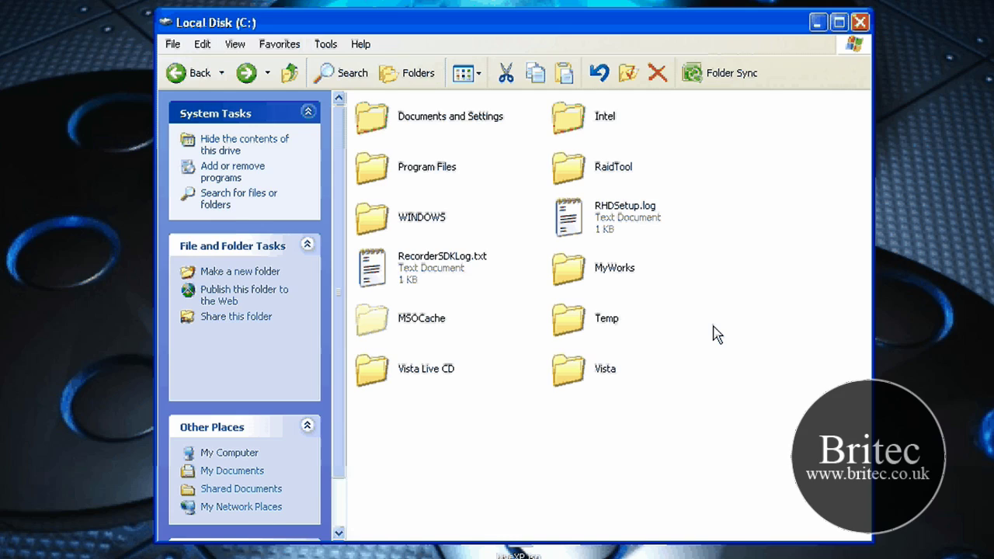
click(856, 24)
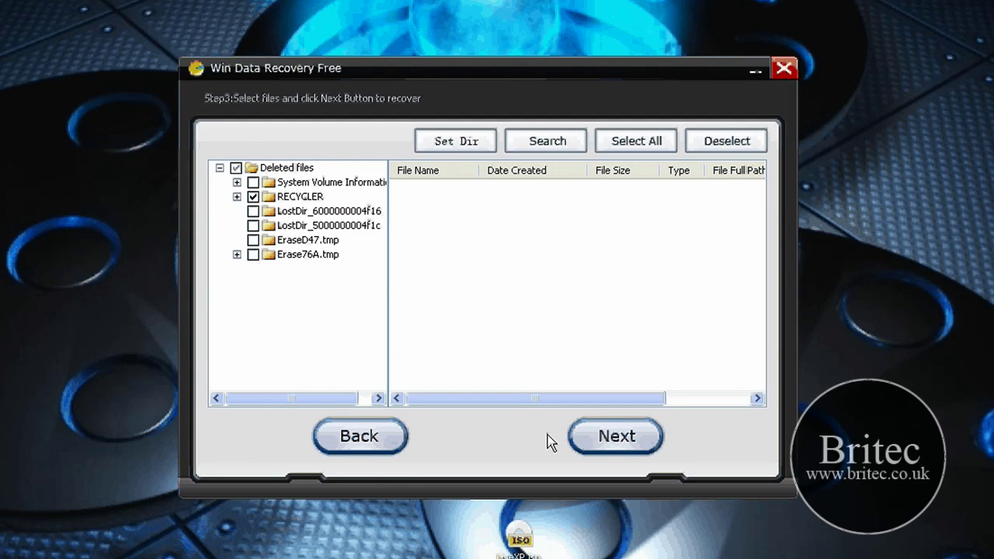